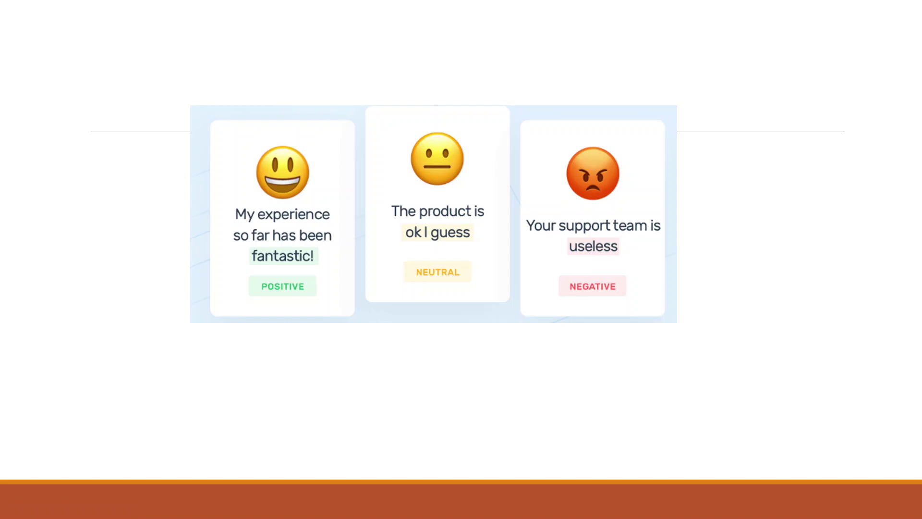
End the PowerPoint slideshow of sentiment examples and return to Normal view.
key("Escape")
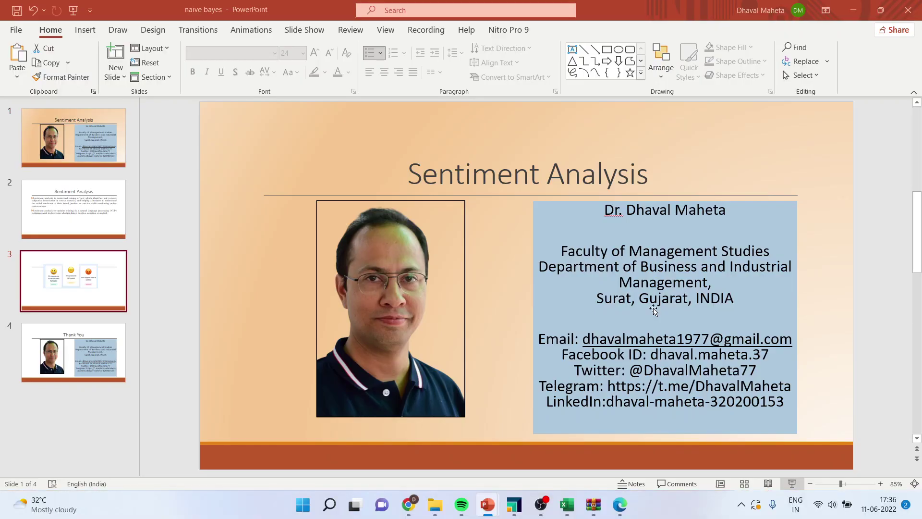
Add the 70th Independence Day Speech dataset to the lda process canvas in RapidMiner.
left_click(514, 505)
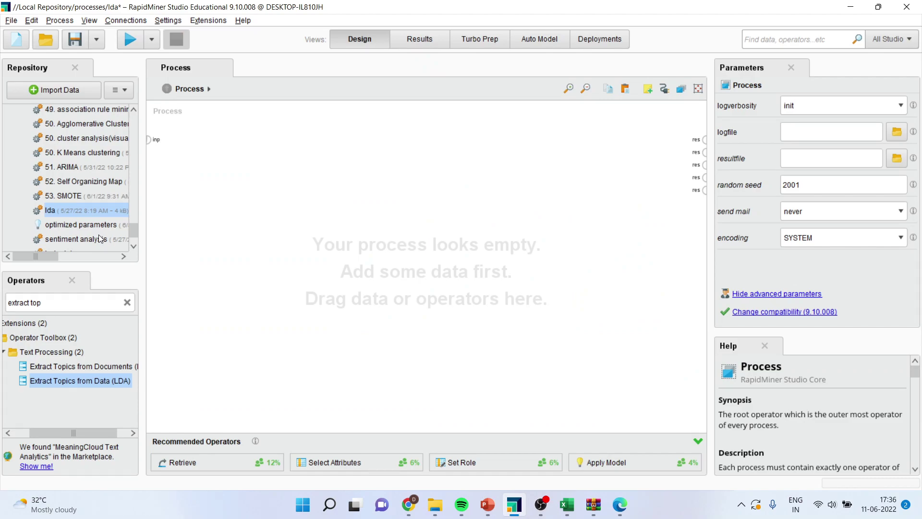
scroll(100, 239, "up", 10)
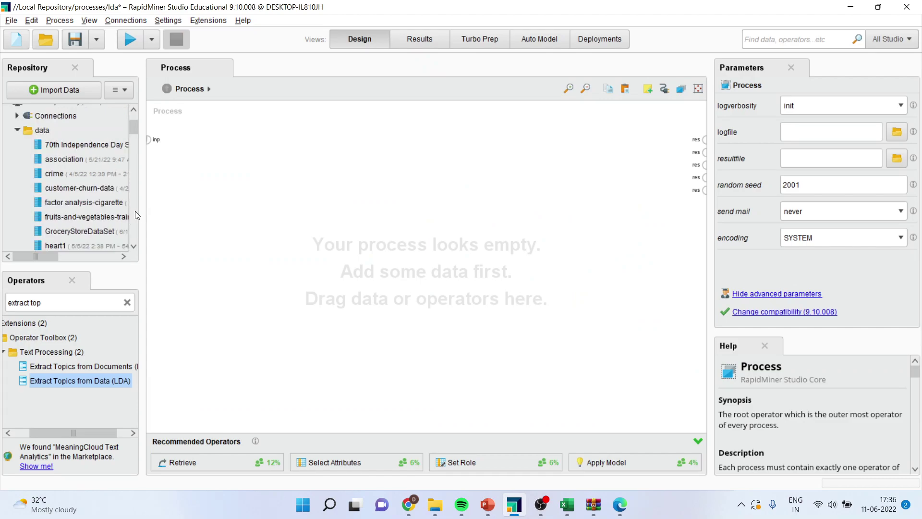
left_click_drag(73, 150, 175, 154)
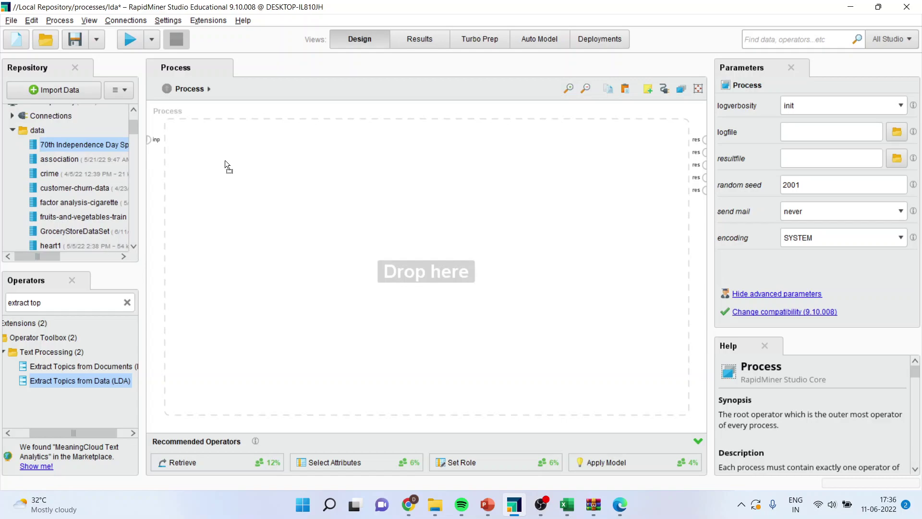
left_click_drag(232, 153, 241, 155)
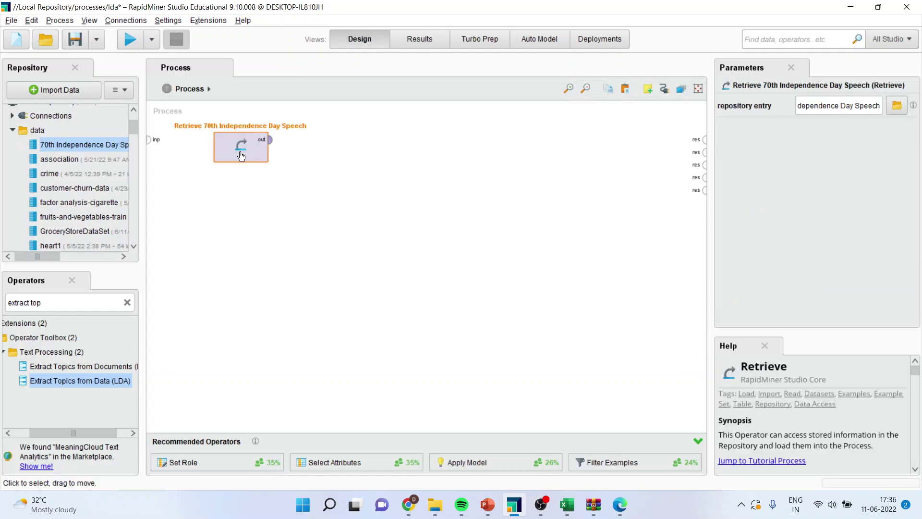
Search the Operators panel for 'extract sentiment'.
left_click(48, 302)
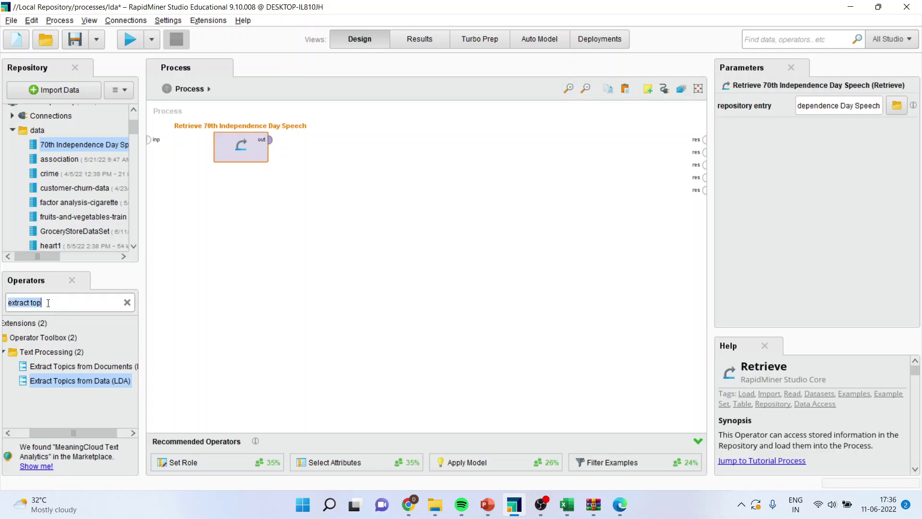
left_click(48, 301)
key("BackSpace")
key("BackSpace")
key("BackSpace")
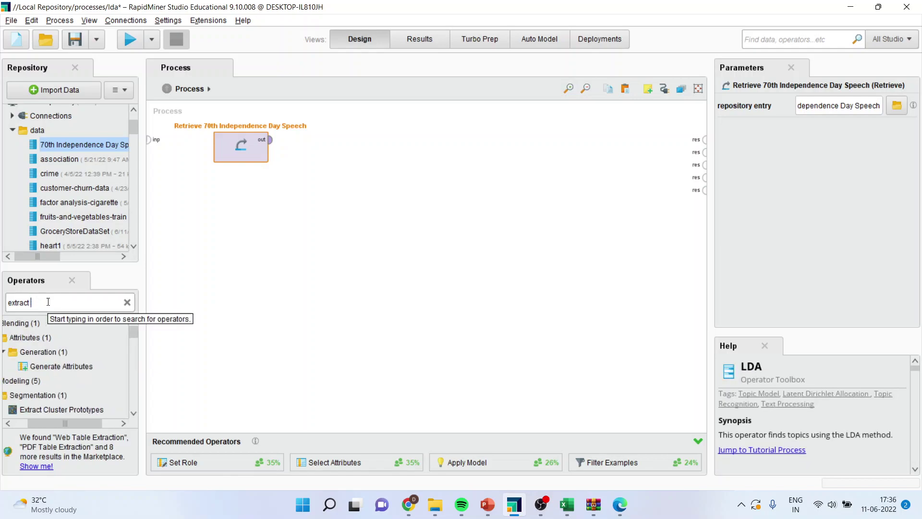
type("sntiment")
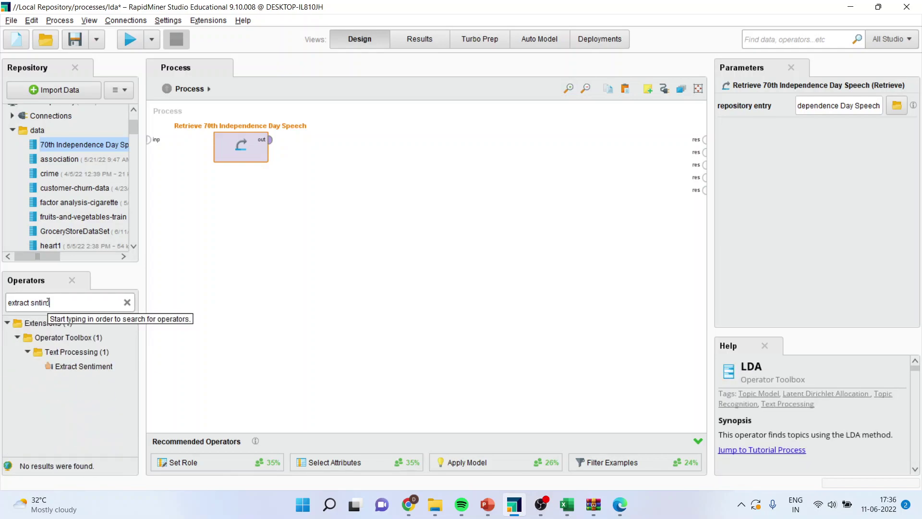
key("BackSpace")
key("BackSpace")
key("BackSpace")
key("BackSpace")
key("BackSpace")
key("BackSpace")
key("BackSpace")
type("etiment")
key("BackSpace")
key("BackSpace")
key("BackSpace")
key("BackSpace")
key("BackSpace")
key("BackSpace")
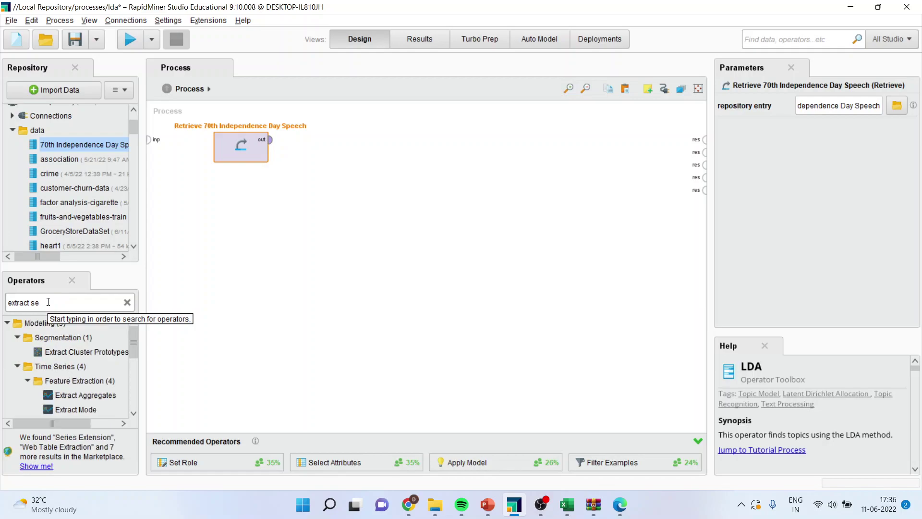
Place Extract Sentiment after Retrieve and feed the speech data into its exa port.
type("nt")
left_click_drag(84, 366, 362, 219)
left_click_drag(350, 140, 352, 145)
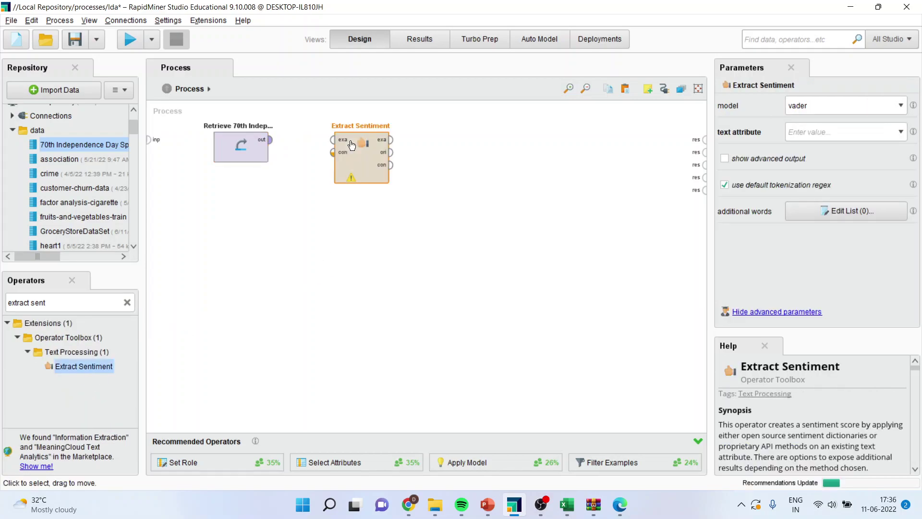
left_click(270, 140)
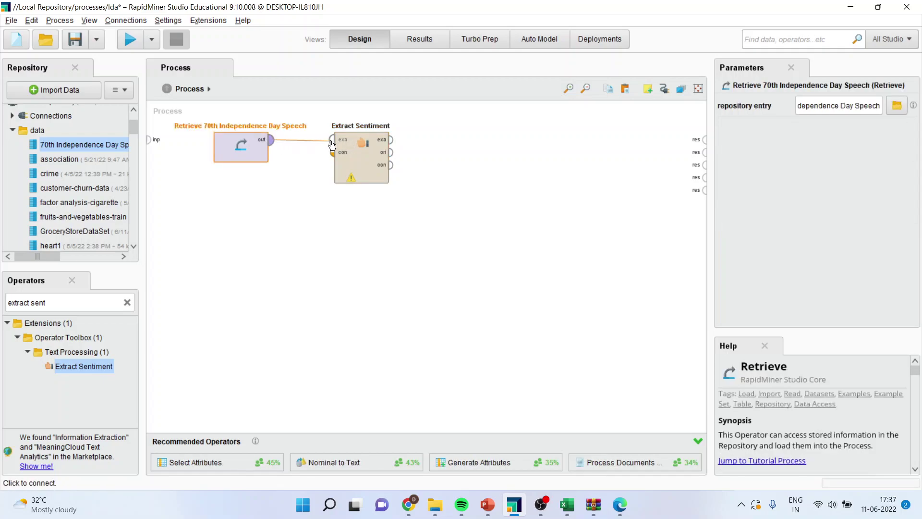
left_click(333, 140)
Wire Extract Sentiment to the process result and set its text attribute to att2.
left_click(398, 144)
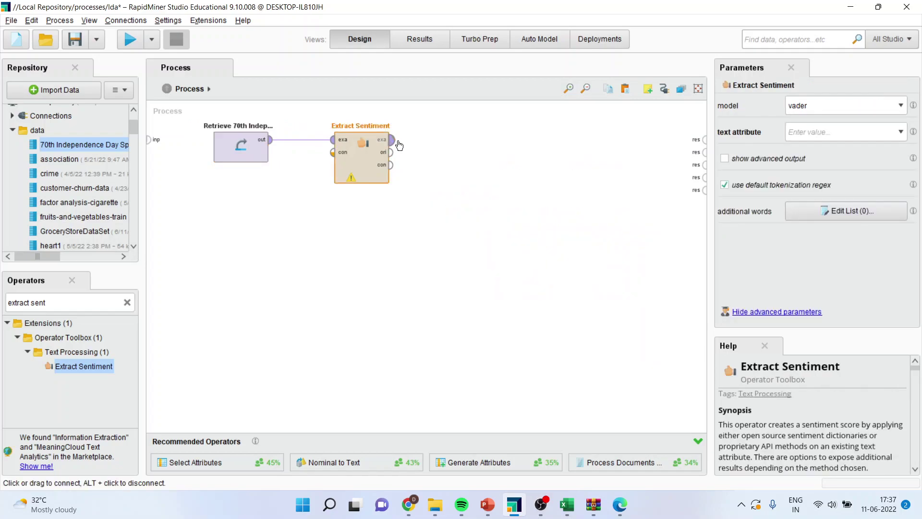
left_click(398, 145)
left_click(702, 143)
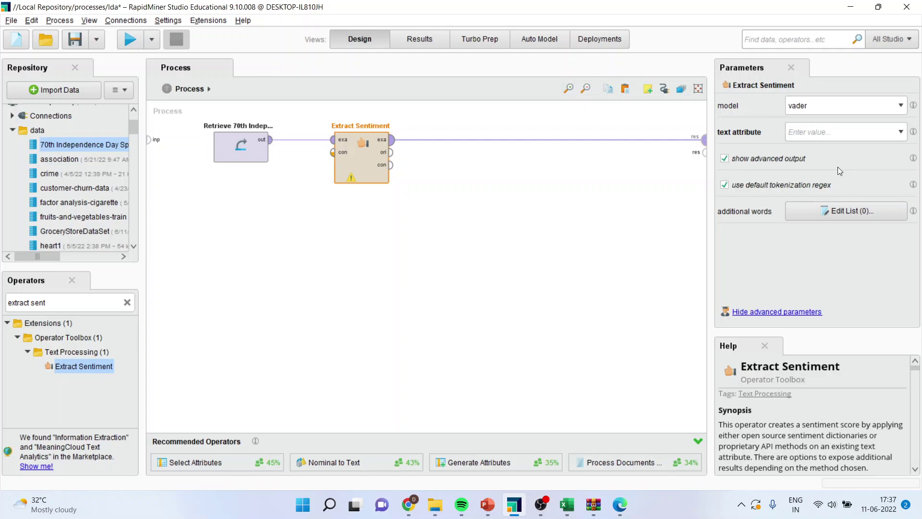
left_click(901, 132)
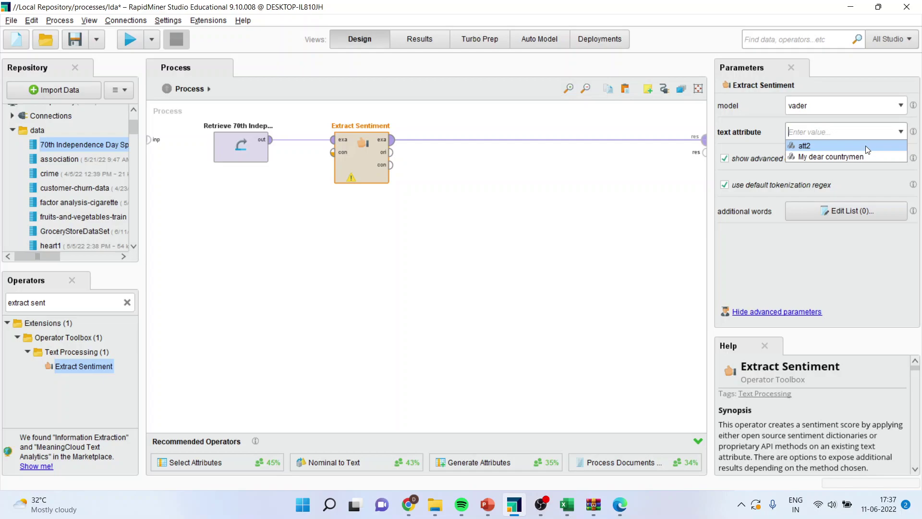
left_click(865, 146)
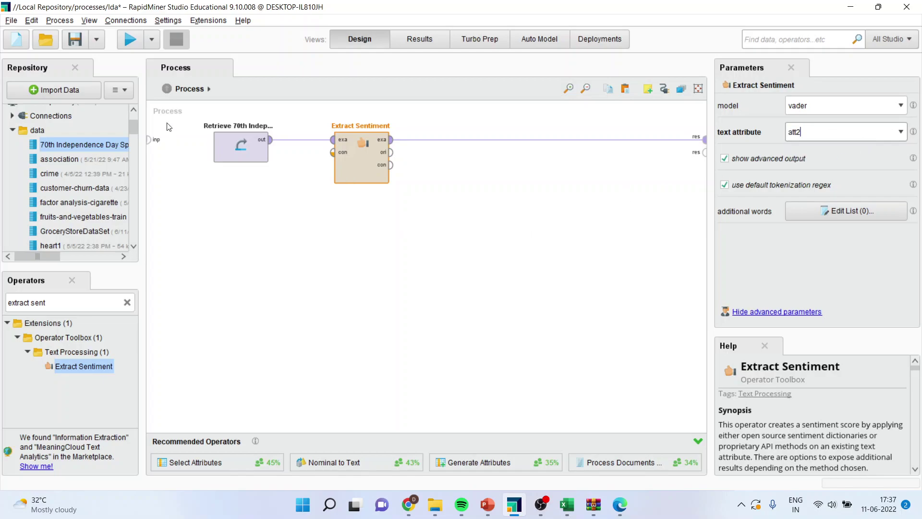
left_click(128, 42)
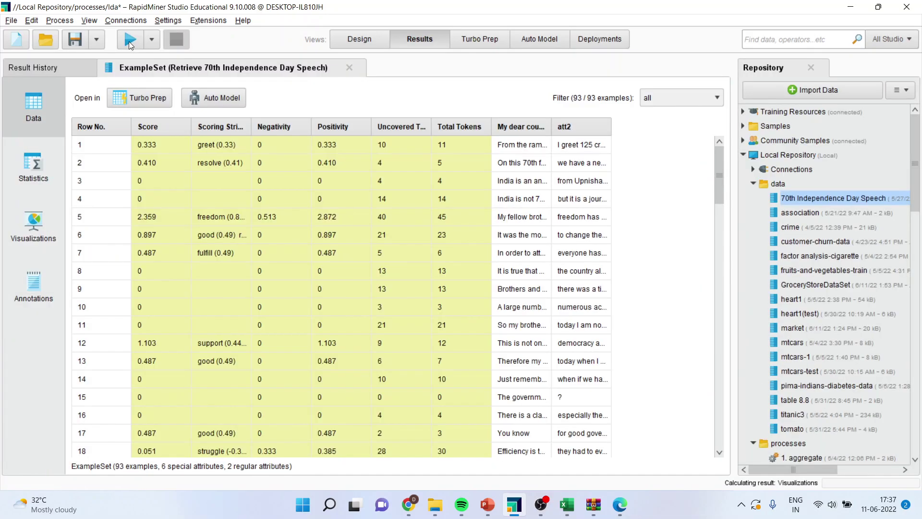
left_click_drag(249, 126, 339, 126)
left_click_drag(190, 126, 219, 126)
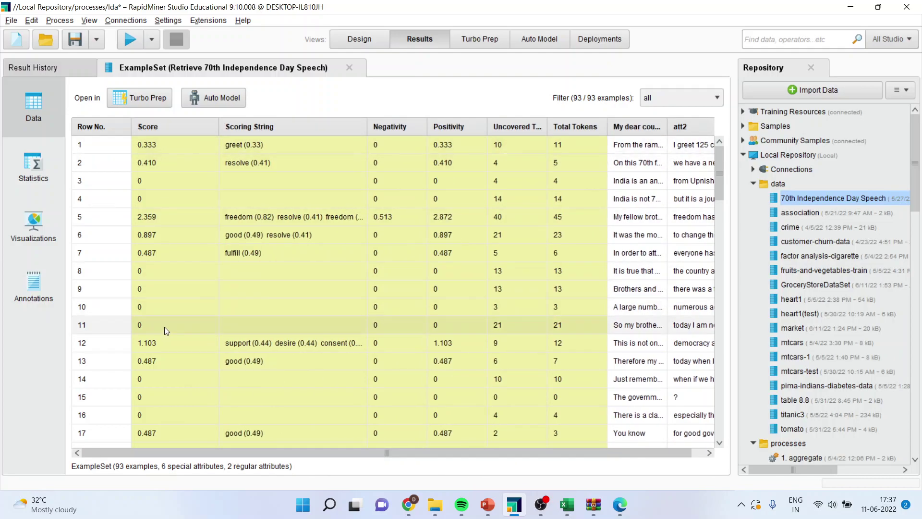
scroll(210, 356, "down", 2)
scroll(210, 356, "down", 1)
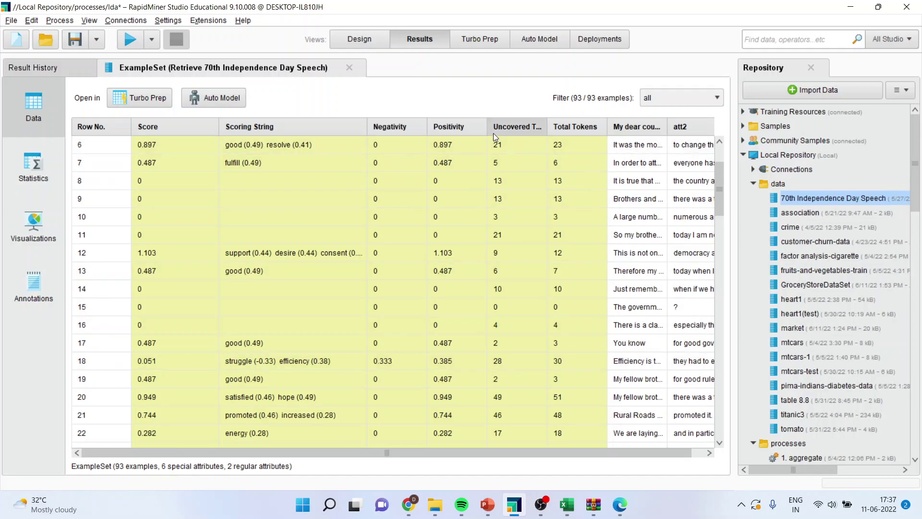
left_click_drag(488, 125, 500, 124)
scroll(473, 182, "up", 3)
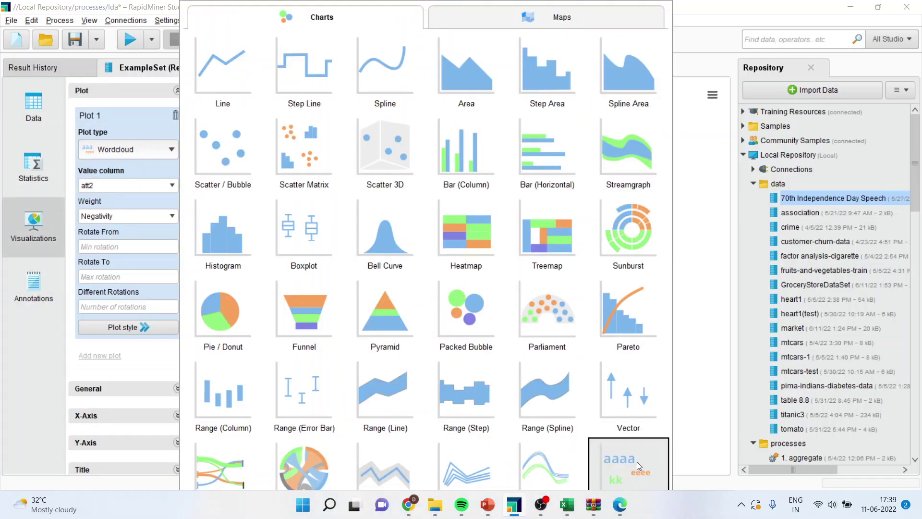
Show the results as a Wordcloud with att2 as the value column.
left_click(637, 462)
left_click(173, 186)
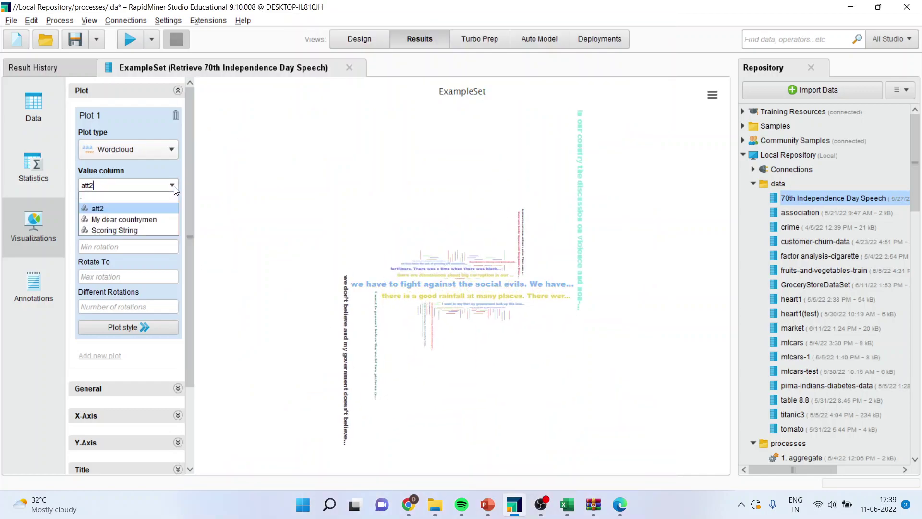
left_click(162, 192)
left_click(175, 184)
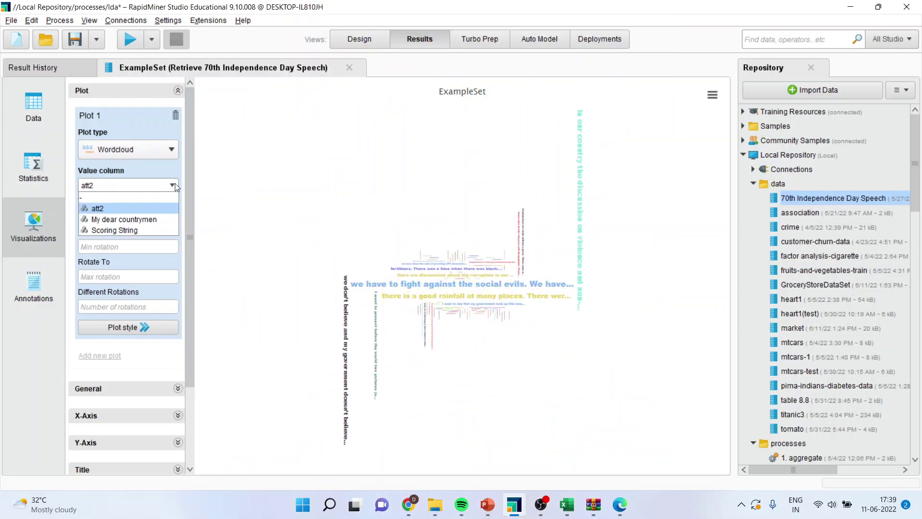
left_click(159, 209)
Weight the wordcloud by Positivity, then Negativity, finally Score, then return to PowerPoint.
left_click(173, 219)
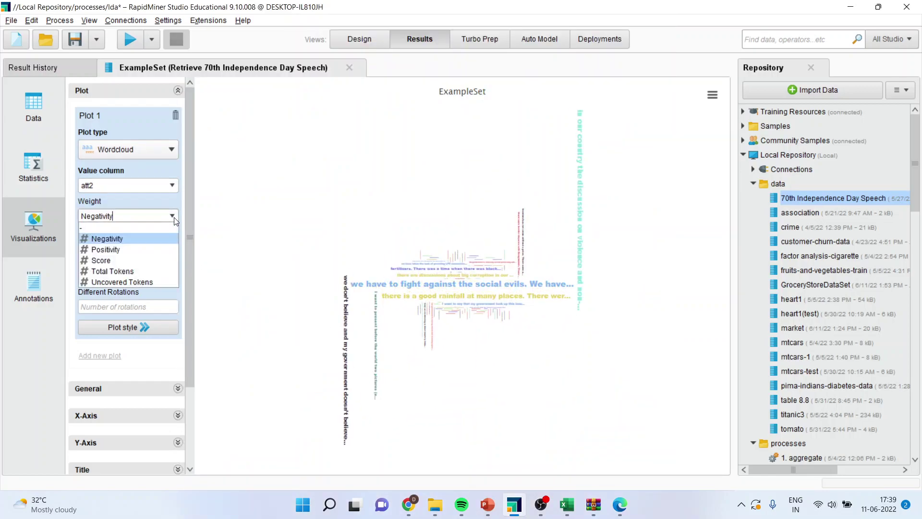
left_click(155, 249)
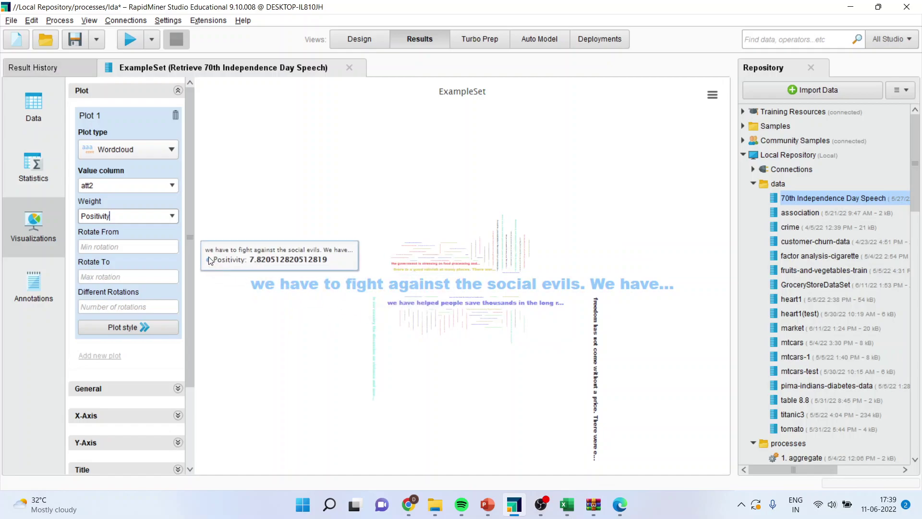
left_click(175, 216)
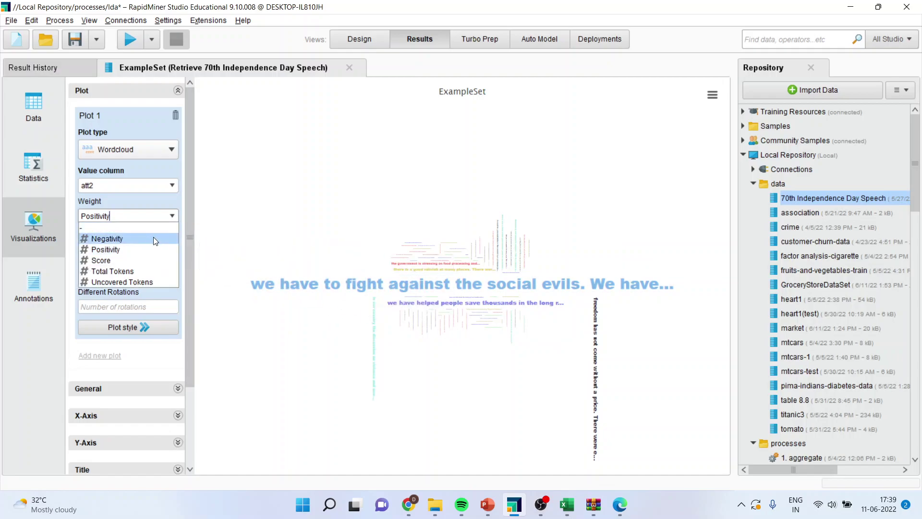
left_click(154, 236)
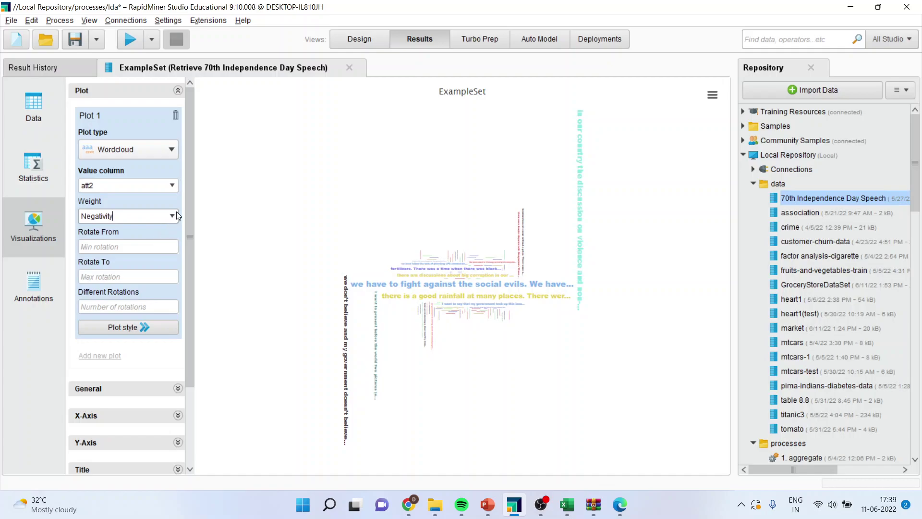
left_click(177, 214)
left_click(147, 258)
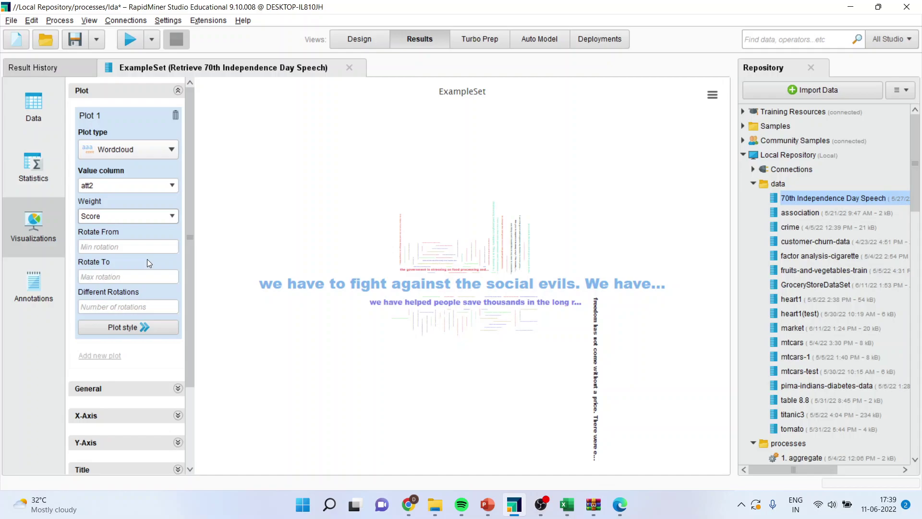
left_click(487, 505)
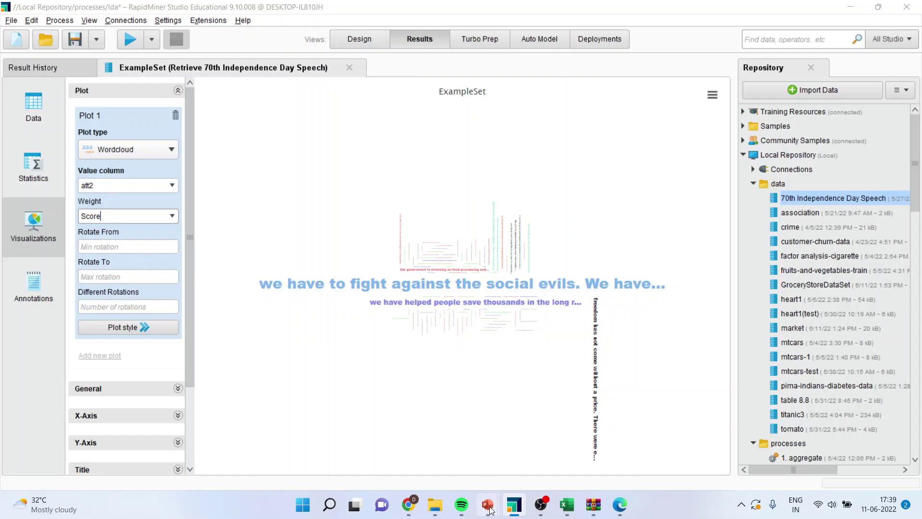
left_click(538, 462)
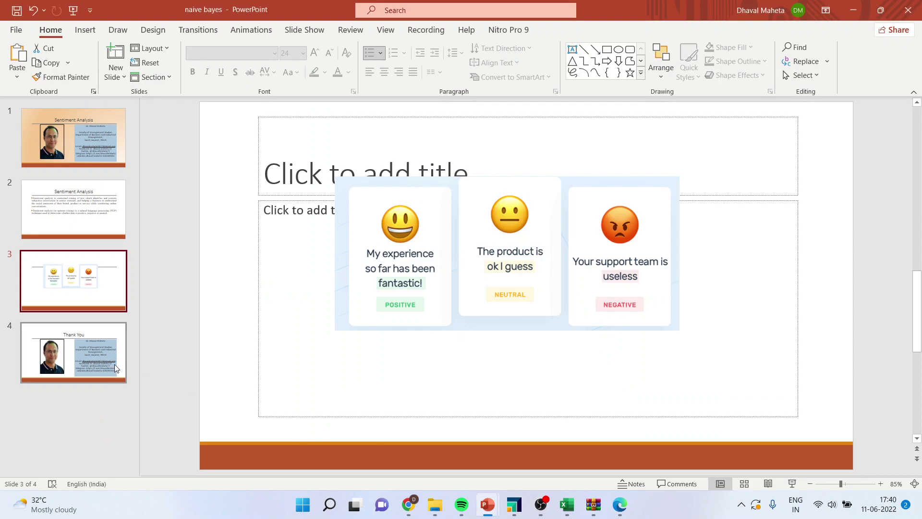